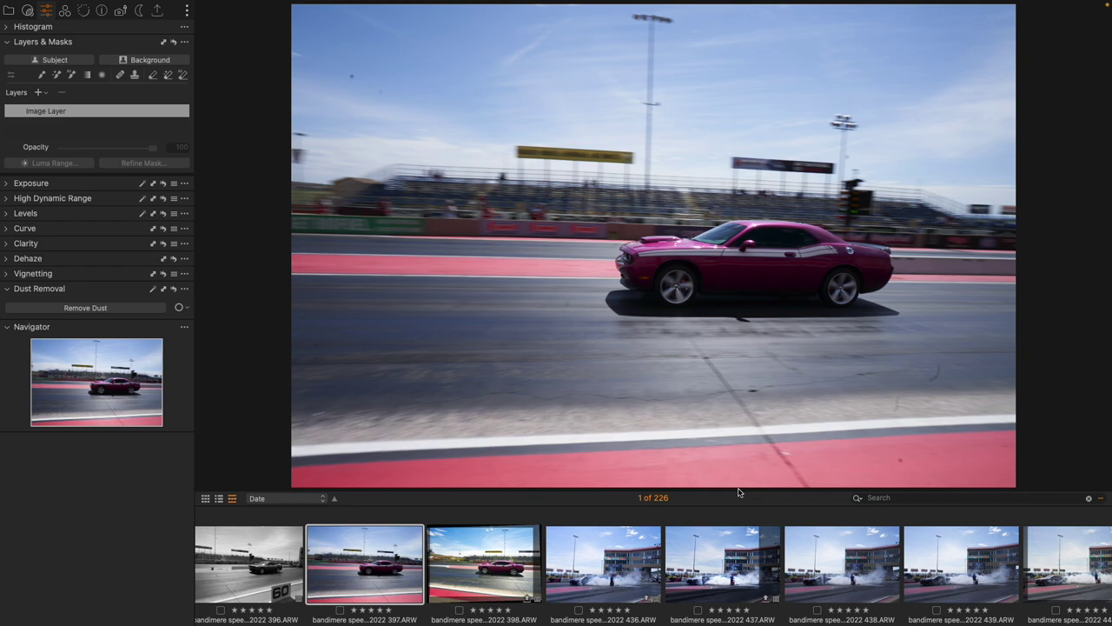
- Glance at the same photo in Lightroom Classic, then return to Capture One
mouse_move(440, 4)
key("super+Tab")
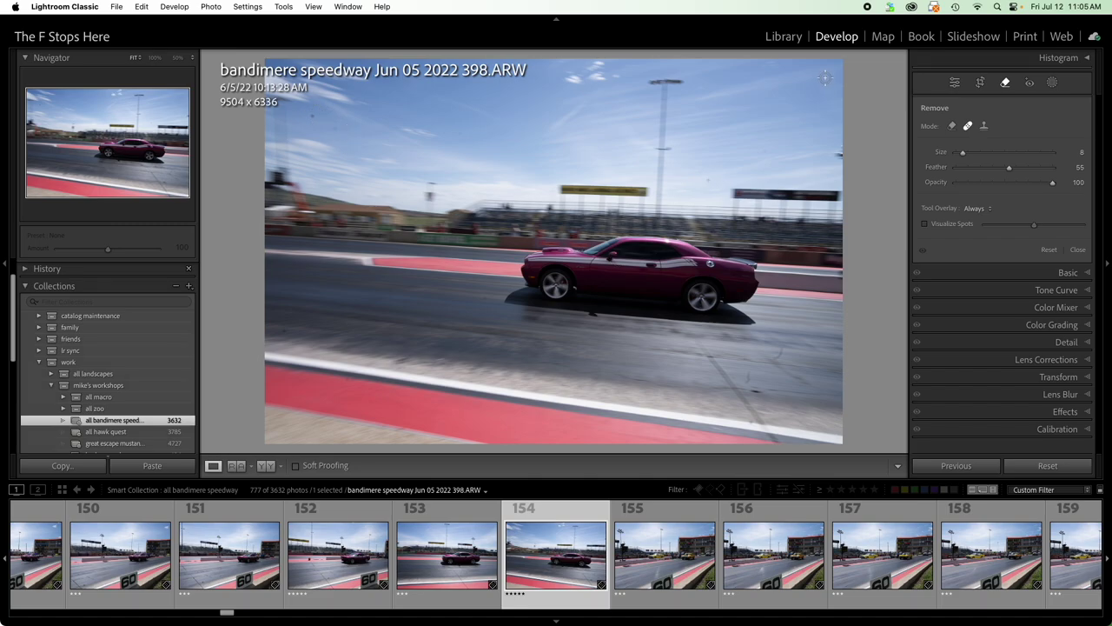
key("super+Tab")
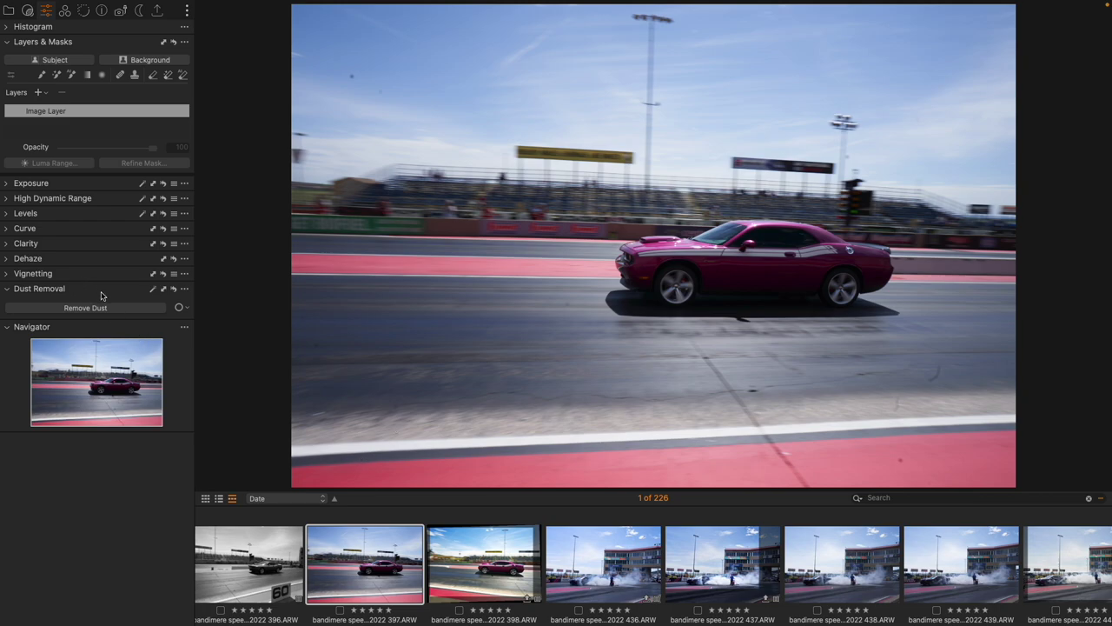
- Float the Dust Removal tool over the image, reposition it, and dock it back among the adjustments
left_click_drag(111, 289, 448, 170)
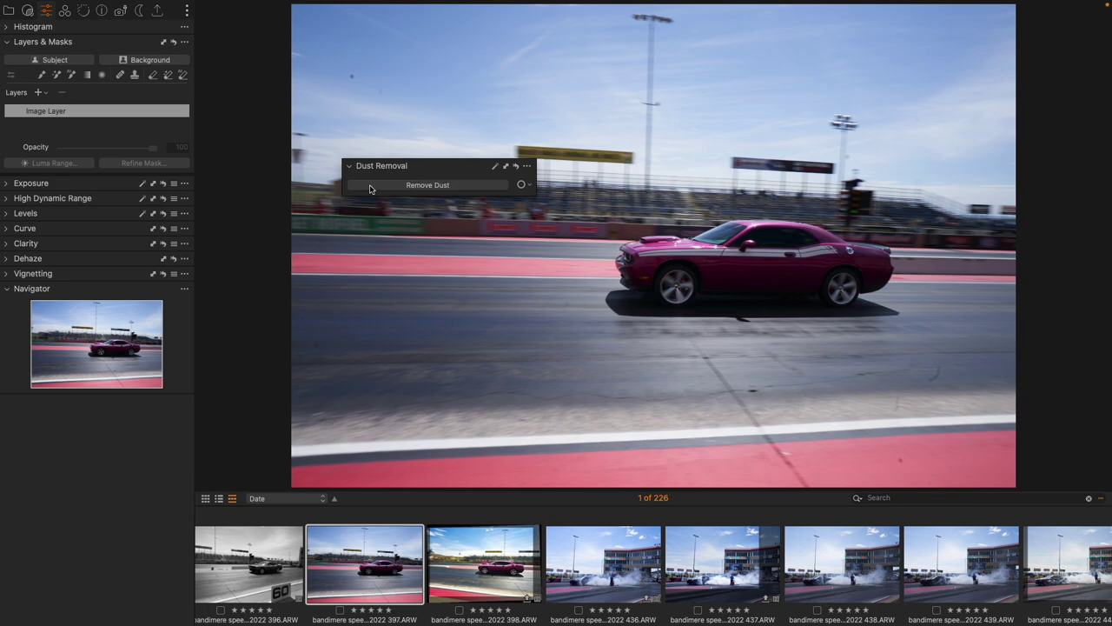
left_click_drag(446, 170, 500, 303)
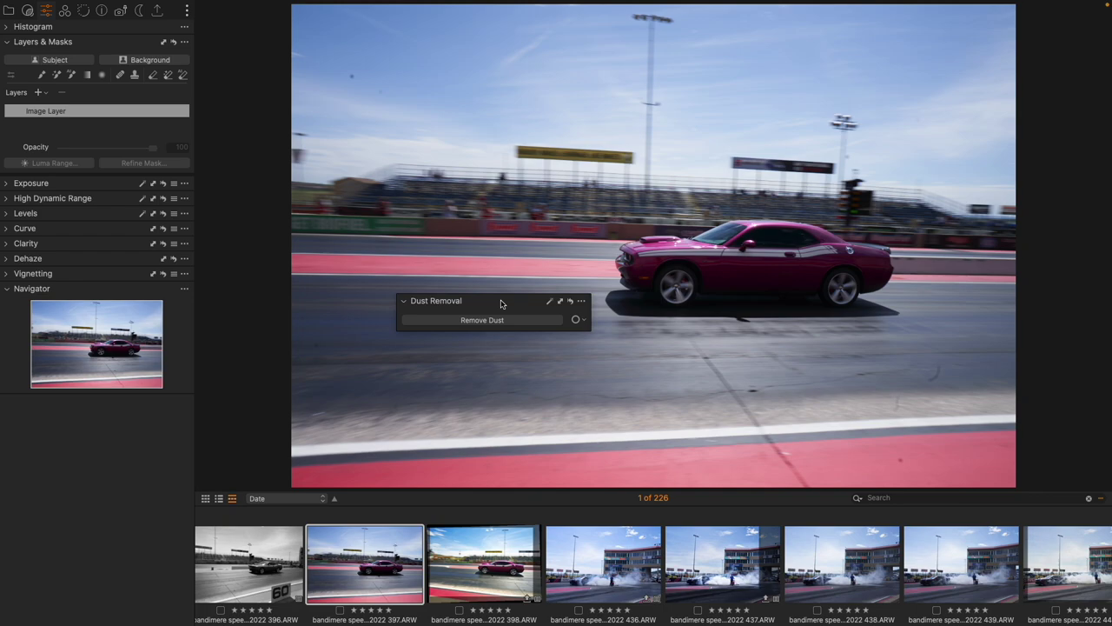
left_click_drag(500, 303, 130, 293)
- Pick Remove Dust from the toolbar's healing cursor-tool dropdown
mouse_move(618, 4)
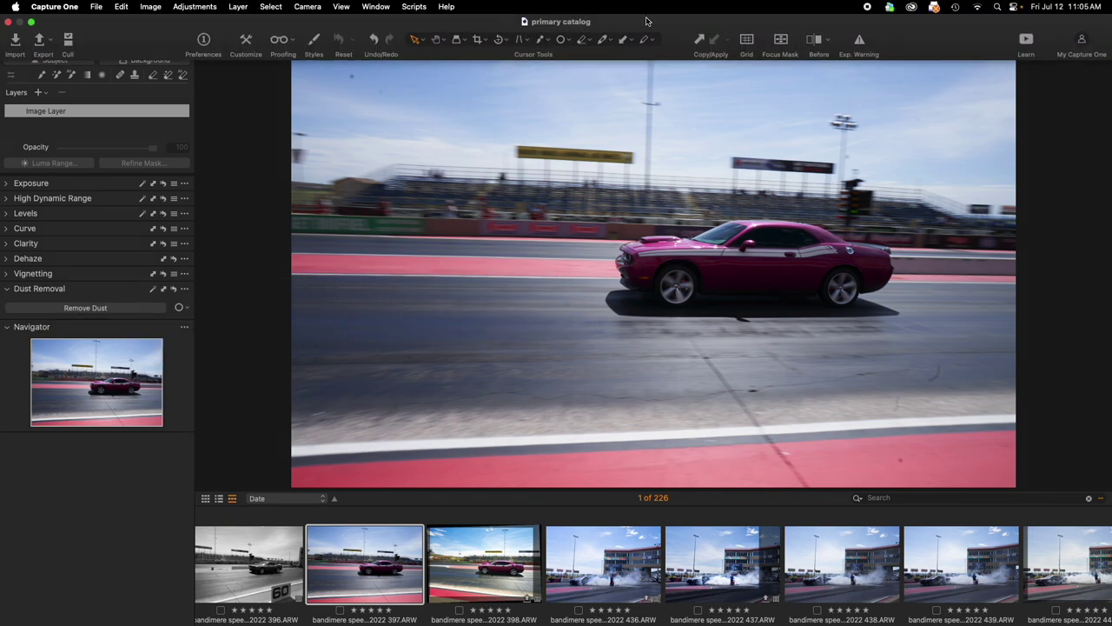
left_click(569, 41)
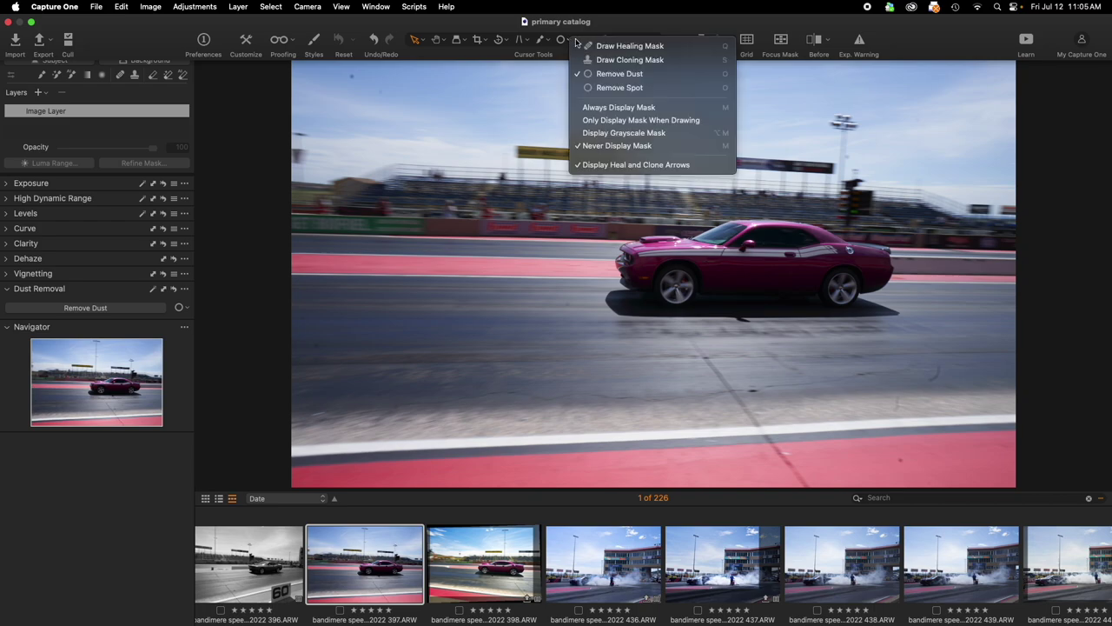
left_click(617, 75)
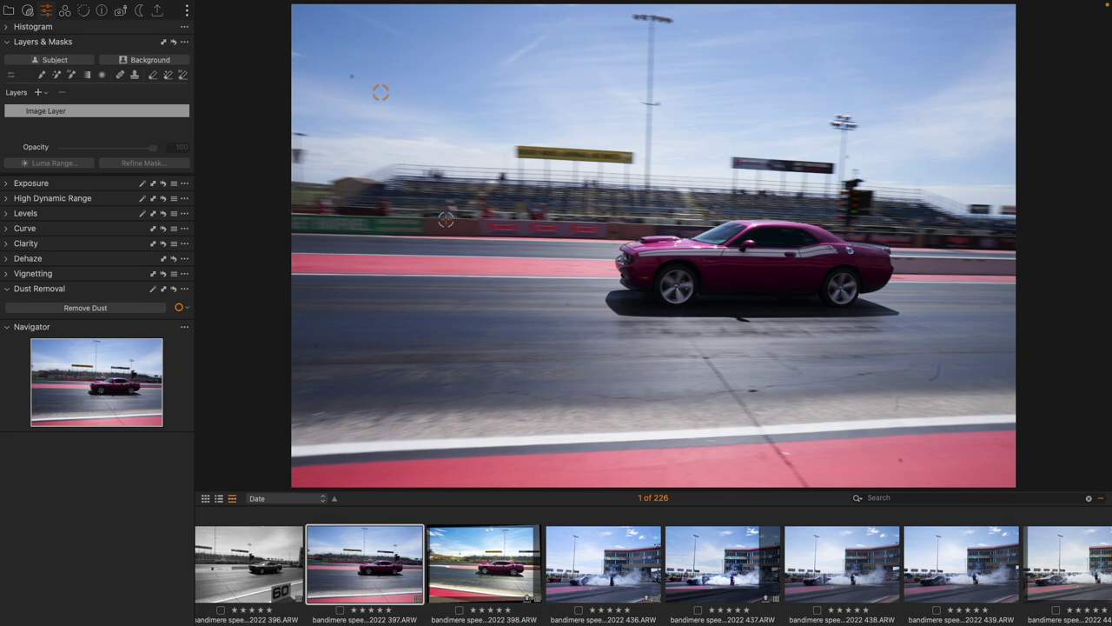
mouse_move(375, 4)
- Float the Dust Removal tool, run Remove Dust, and toggle the dust spot markers off and on
left_click_drag(113, 290, 430, 175)
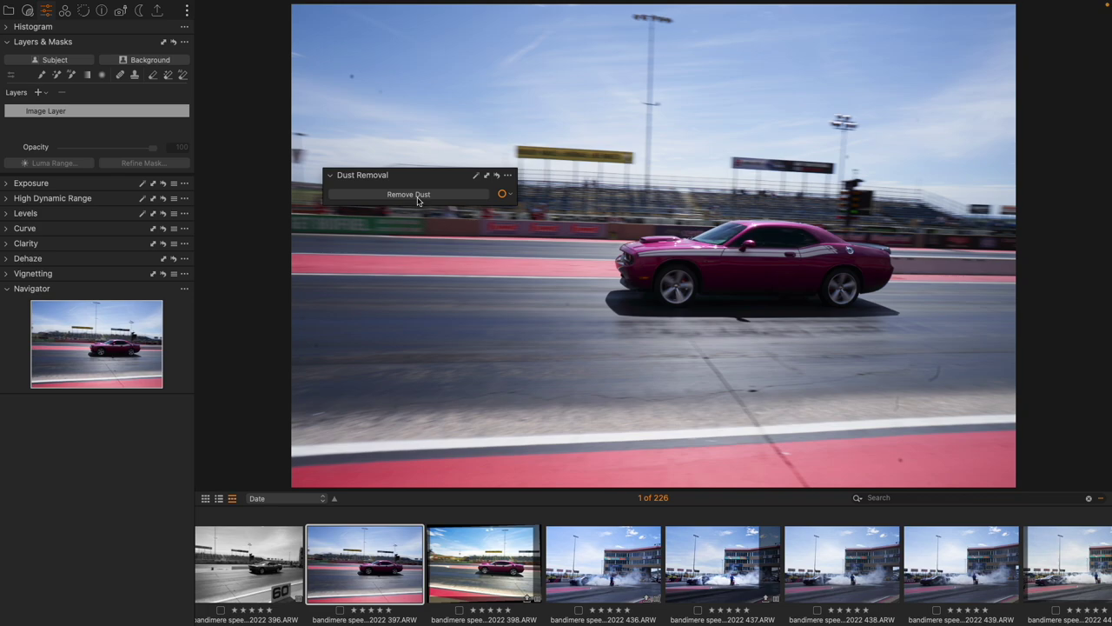
left_click(418, 196)
mouse_move(521, 4)
left_click(415, 41)
left_click(559, 41)
- Select one detected dust spot, leave dust mode, and dock the Dust Removal tool back in the tool list
left_click(424, 331)
mouse_move(599, 2)
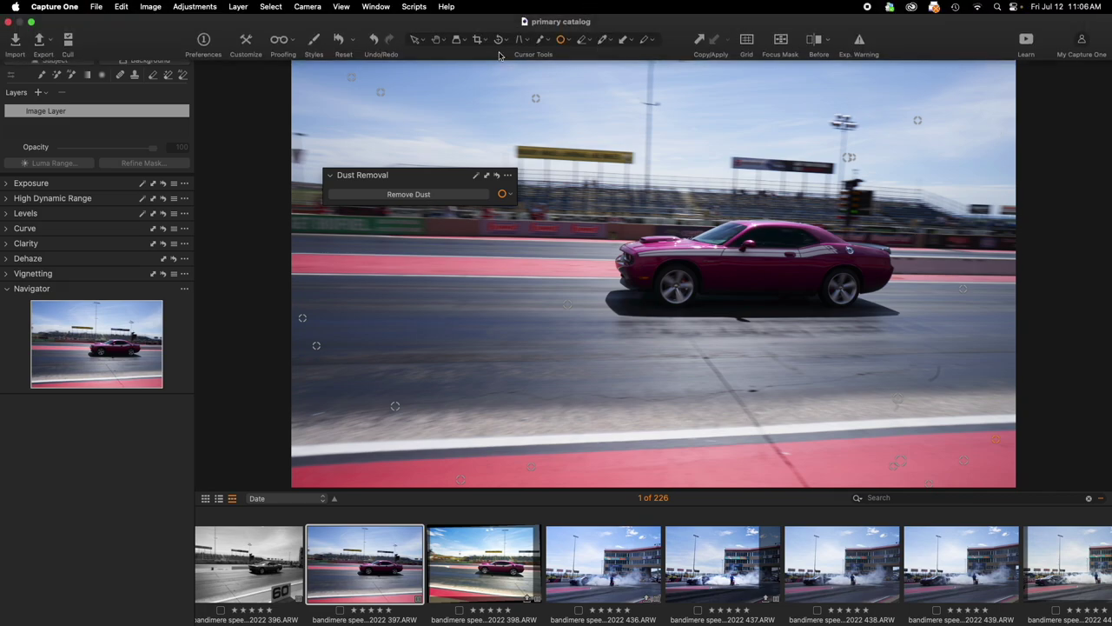
left_click(414, 40)
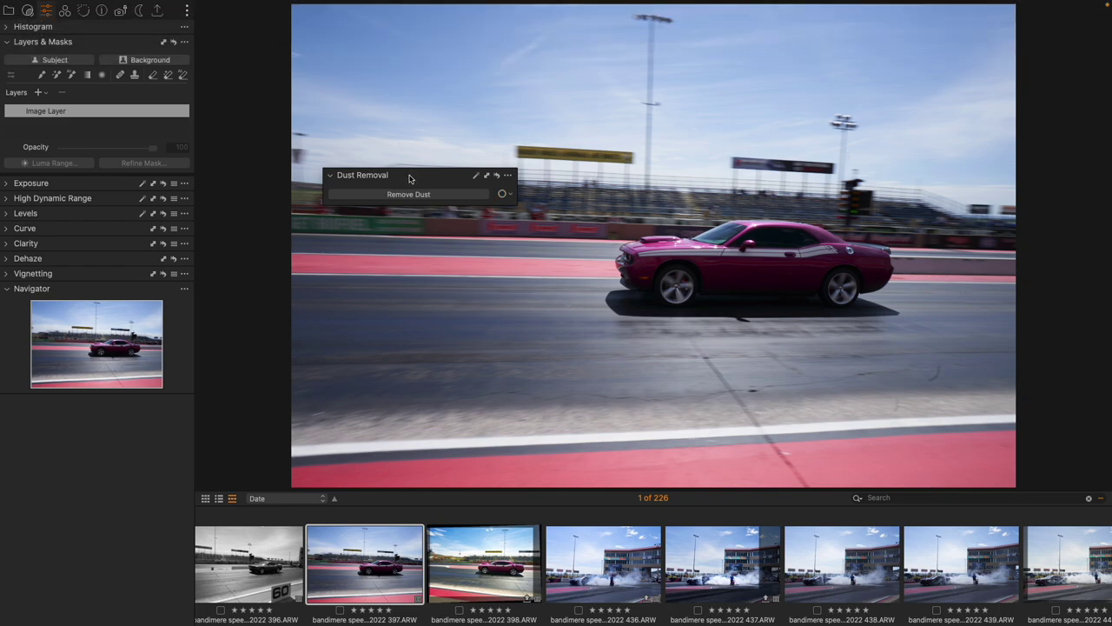
left_click_drag(410, 178, 107, 282)
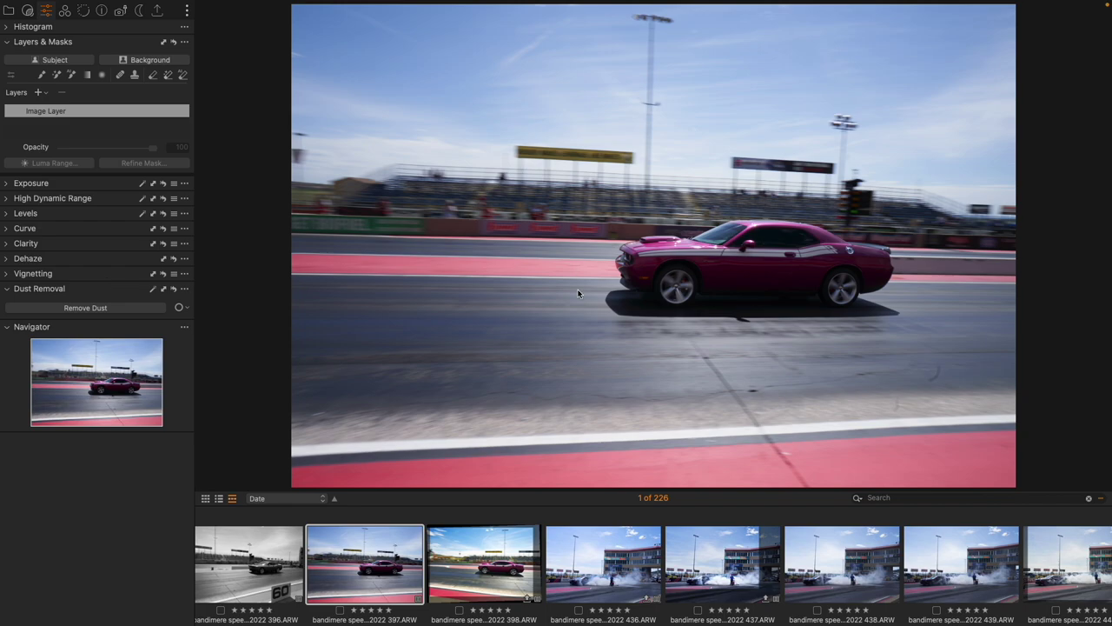
- In Lightroom Classic, reopen the Remove tool on 398.ARW, place and shift a test heal spot, then reset it
key("super+Tab")
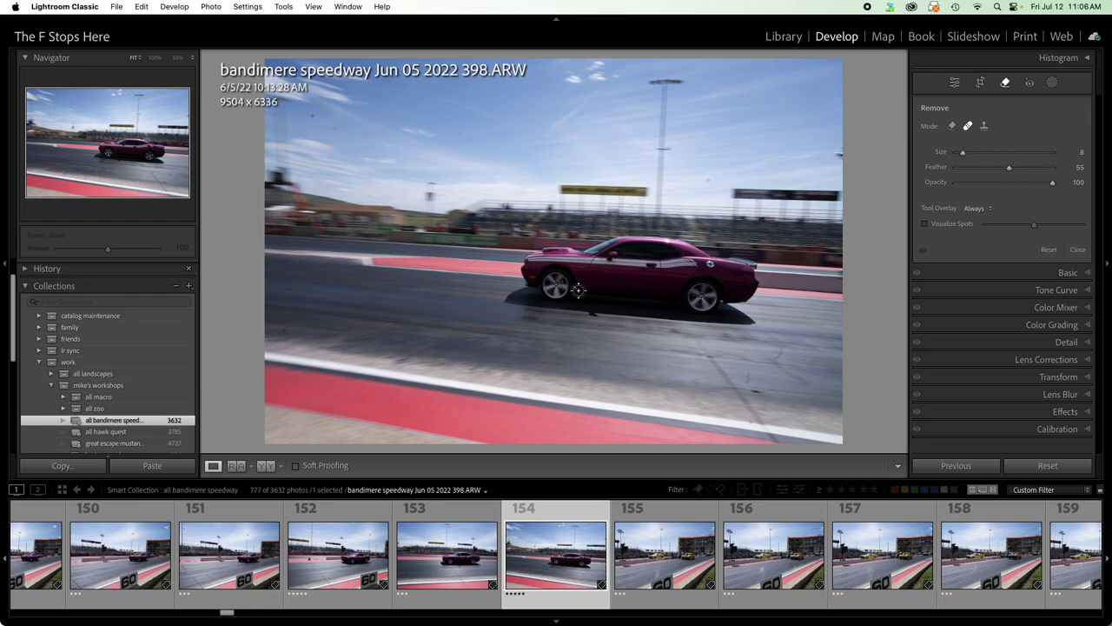
left_click(954, 85)
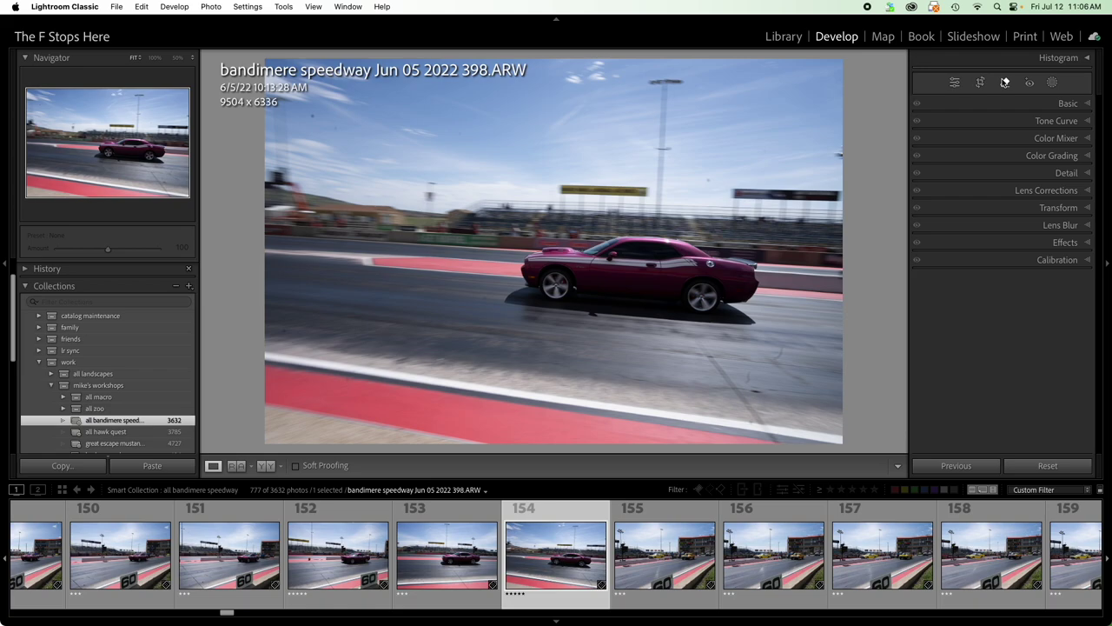
left_click(1005, 83)
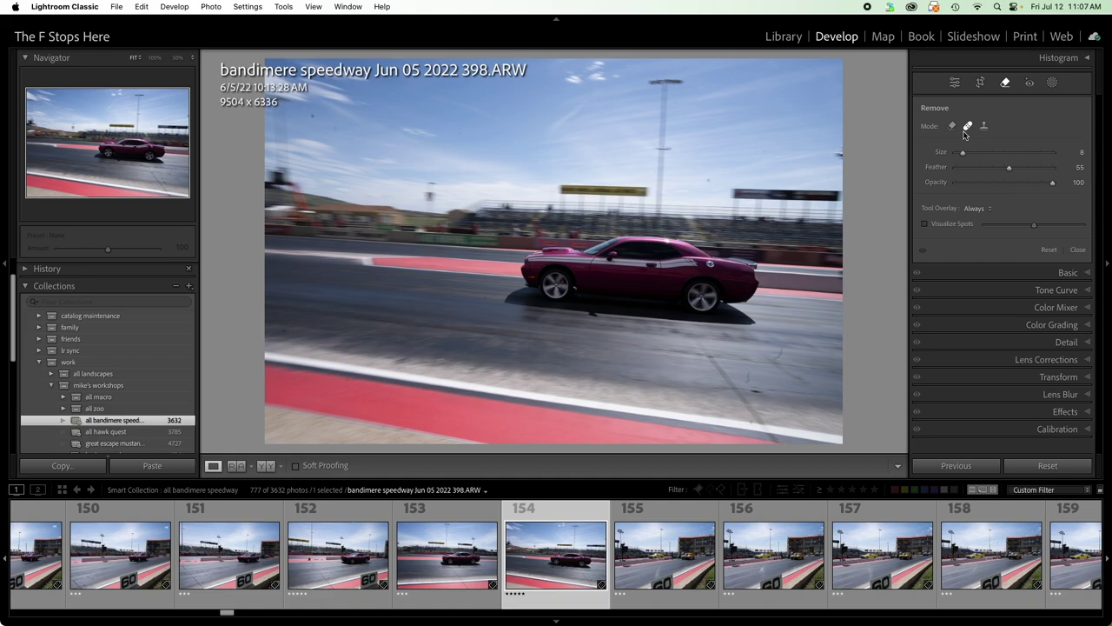
left_click(311, 115)
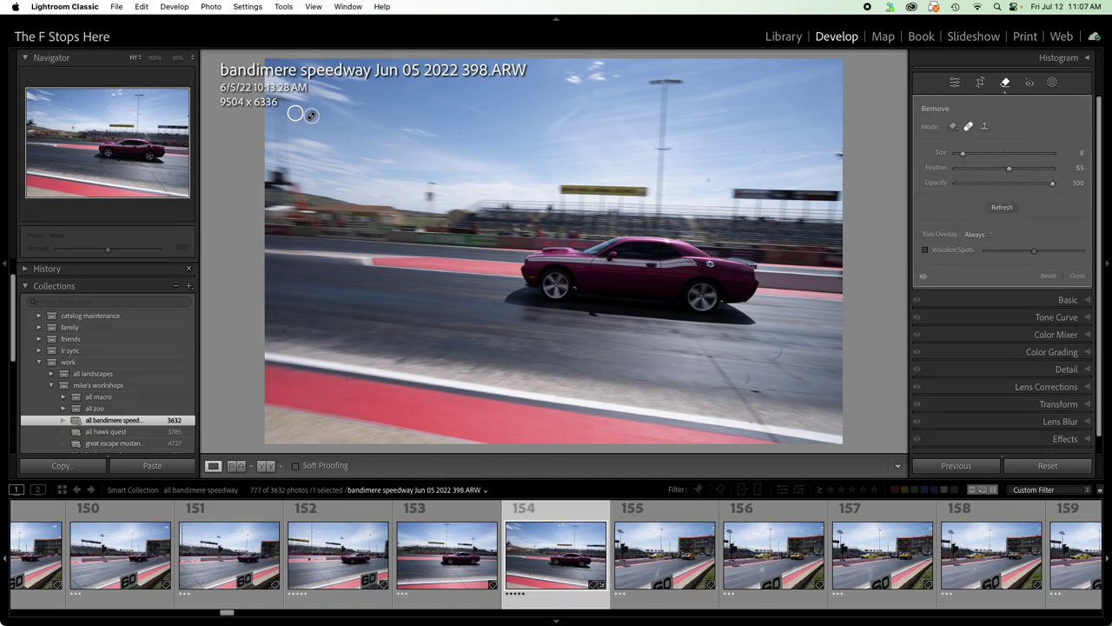
left_click_drag(311, 115, 376, 106)
left_click(1047, 467)
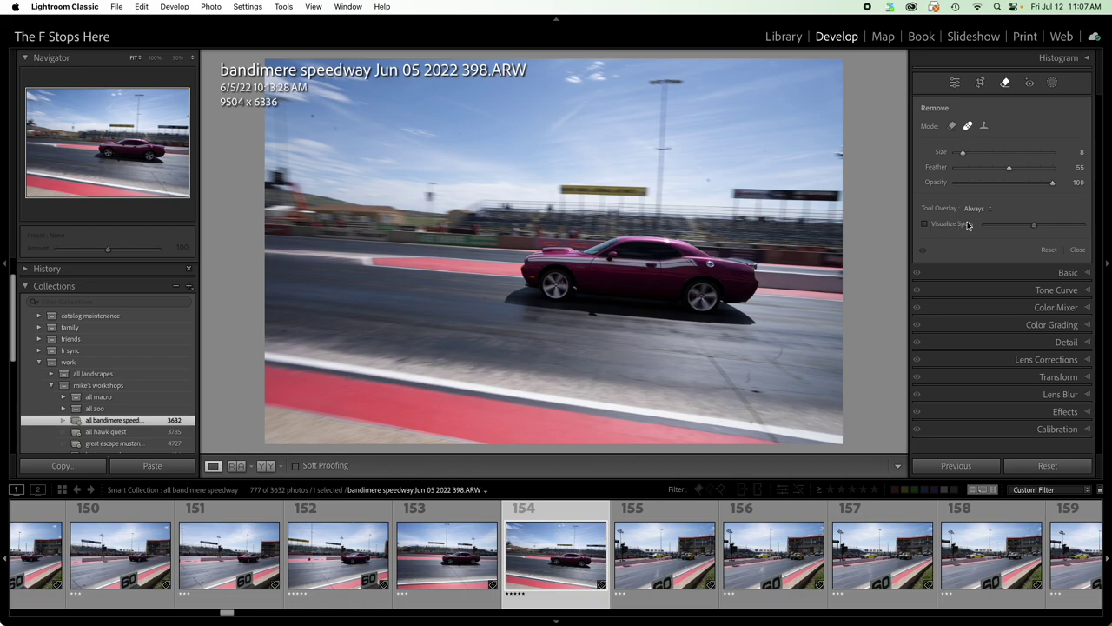
- With Visualize Spots raised, heal five dust specks in the sky and on the track, then turn visualization off
left_click(925, 225)
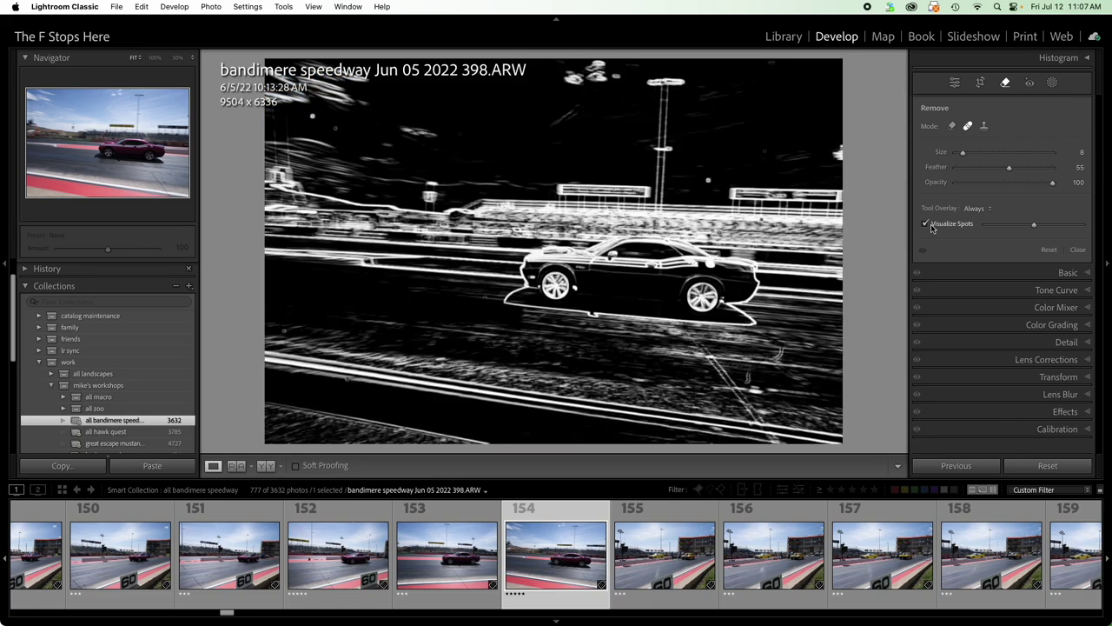
mouse_move(1034, 225)
left_mouse_down()
mouse_move(1055, 227)
mouse_move(1021, 228)
mouse_move(1055, 224)
mouse_move(1046, 227)
left_mouse_up()
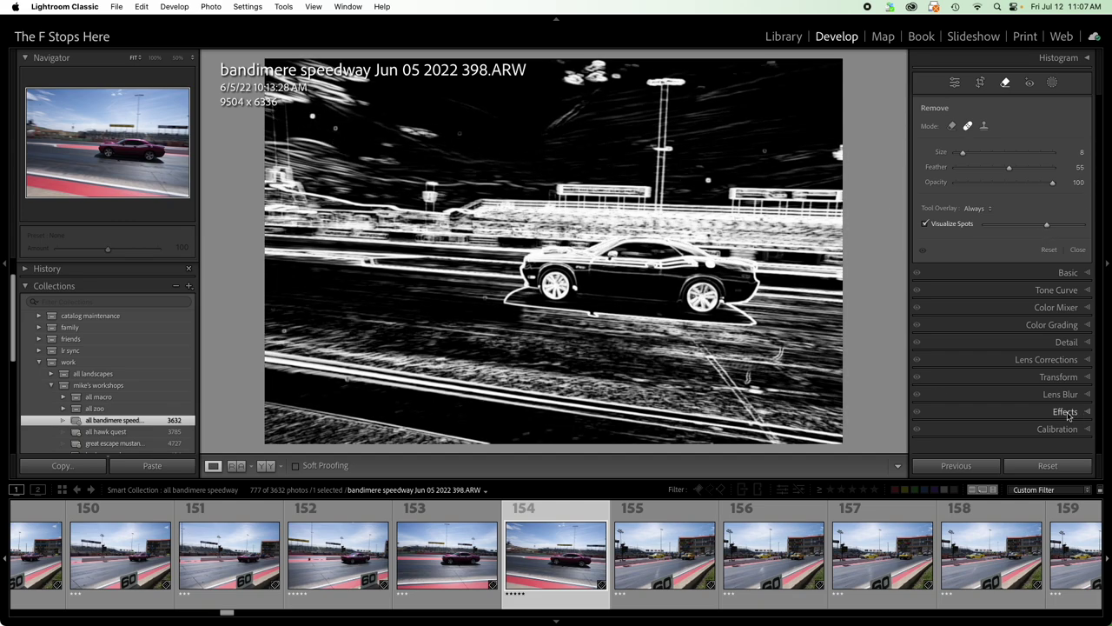
left_click(312, 115)
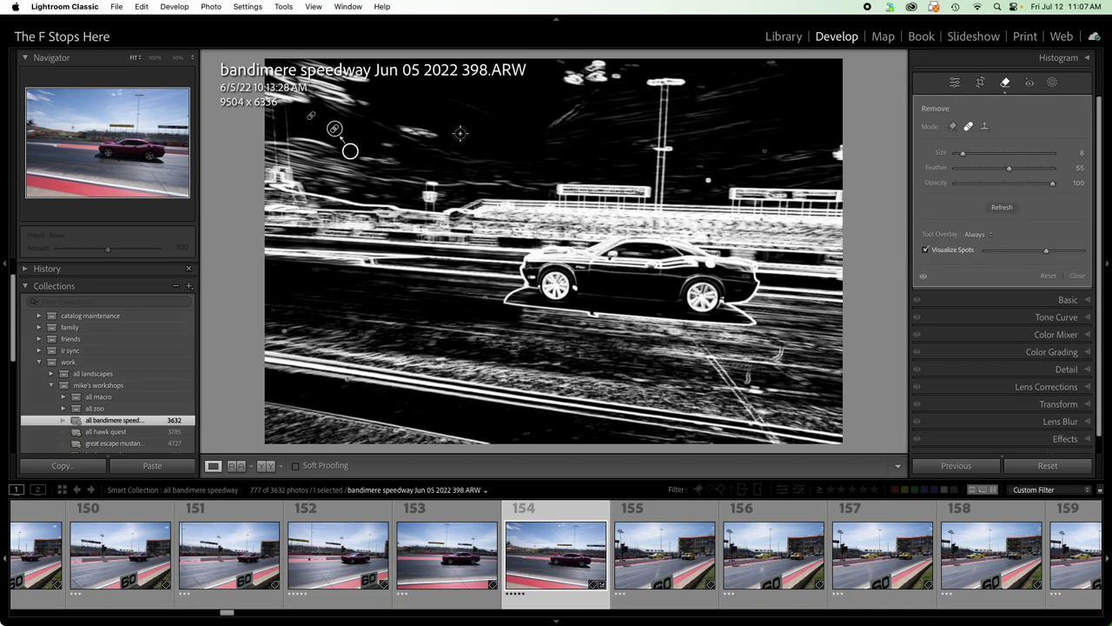
left_click(460, 133)
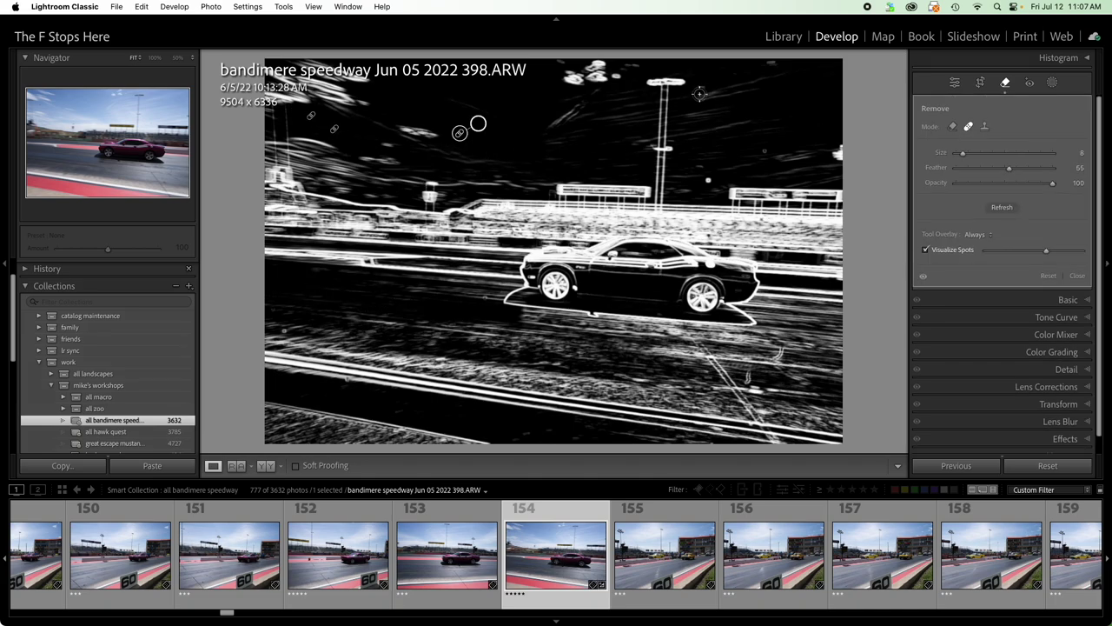
left_click(345, 380)
left_click(283, 331)
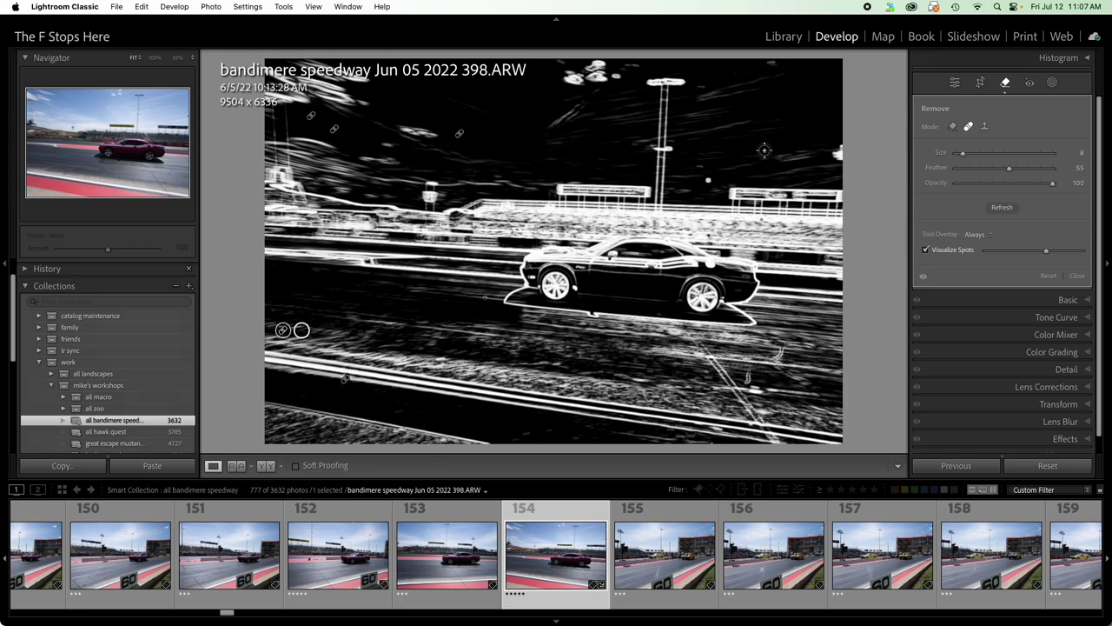
left_click(764, 151)
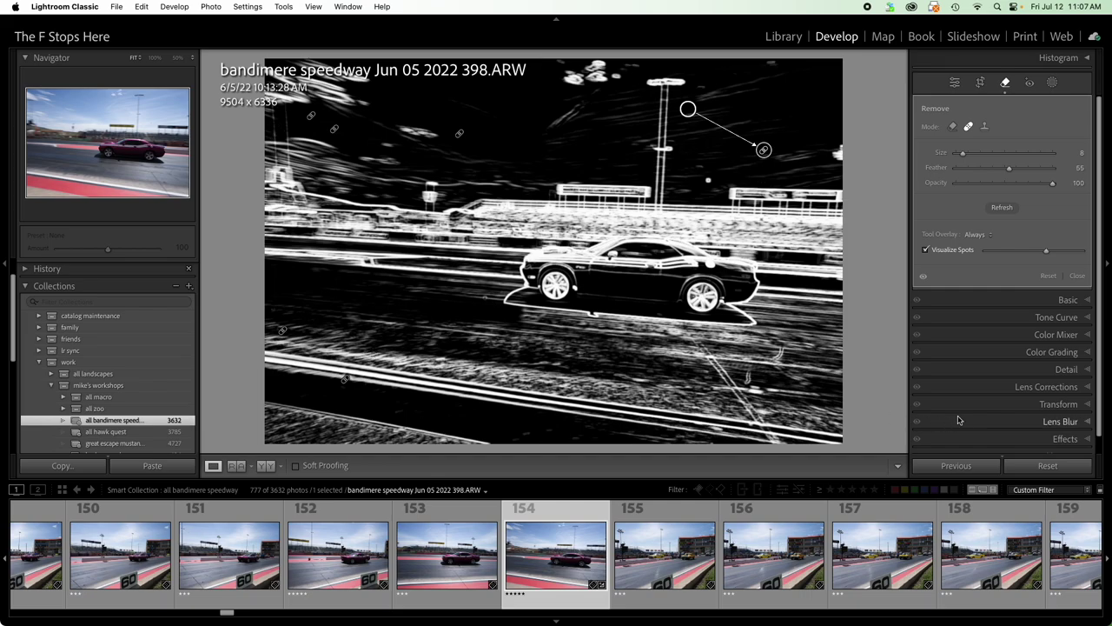
left_click(942, 250)
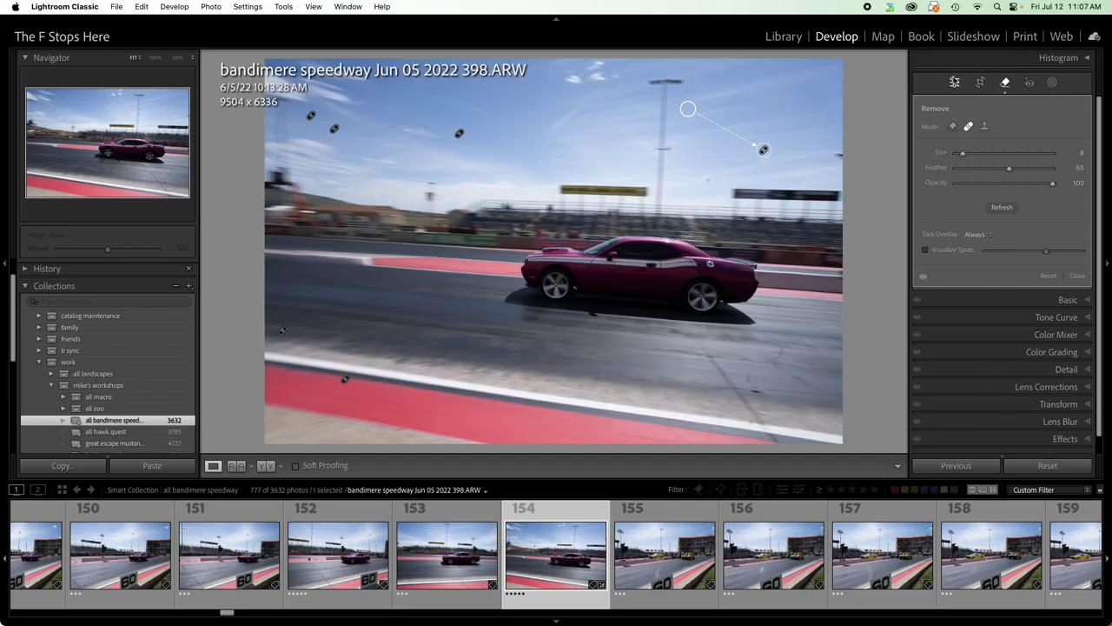
- Toggle the Remove tool off and on, then drag the right-sky spot's source to a cleaner sky area
left_click(954, 81)
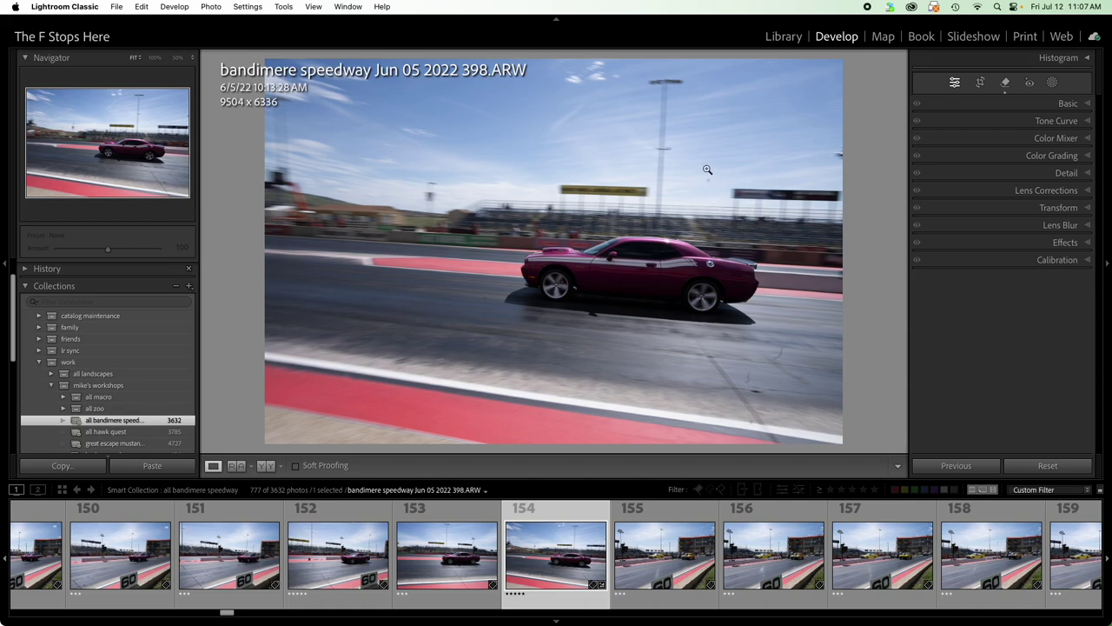
left_click(1006, 84)
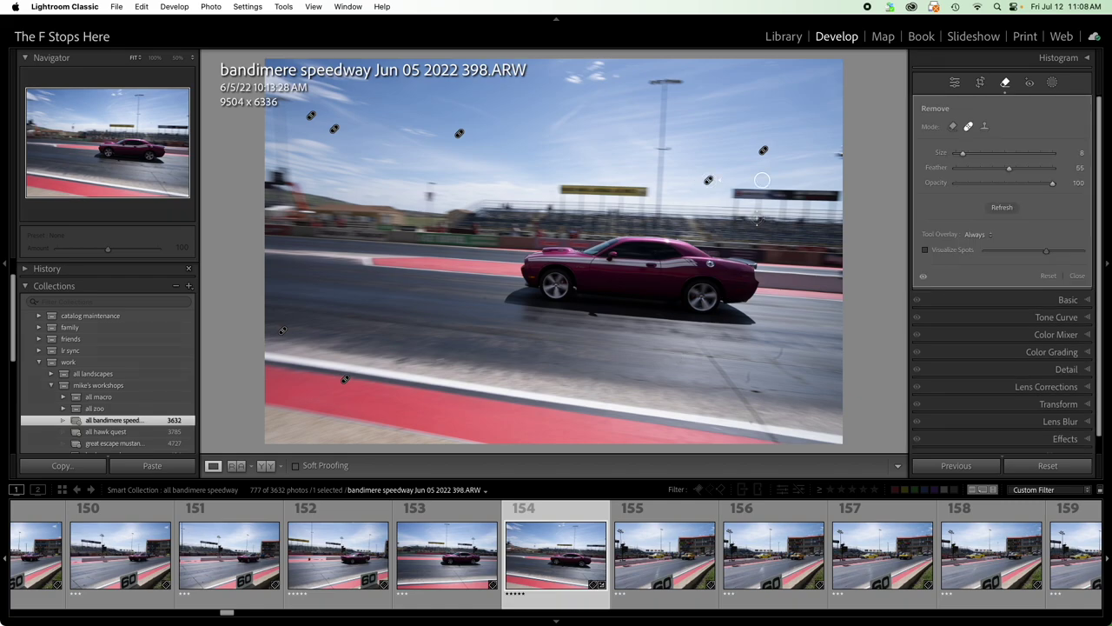
left_click_drag(761, 179, 745, 174)
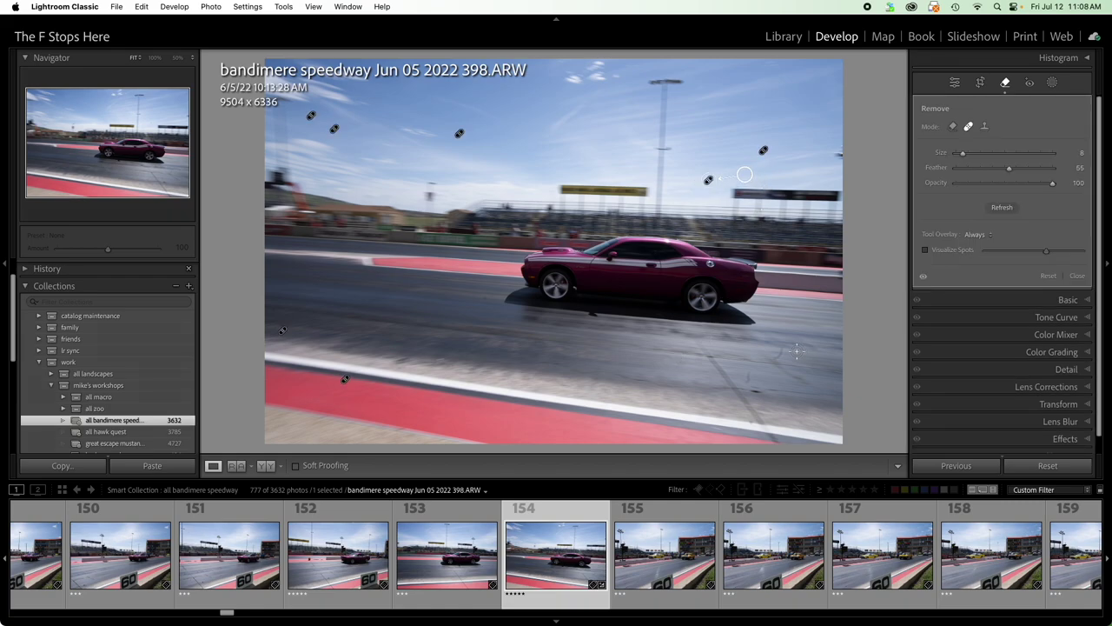